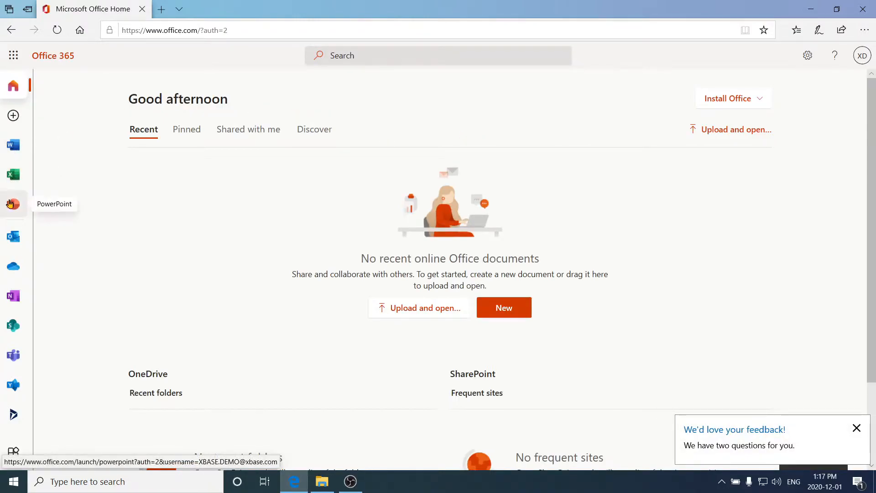
# Step: Open OneDrive My files and review the New and Upload folder options without uploading
pyautogui.click(17, 267)
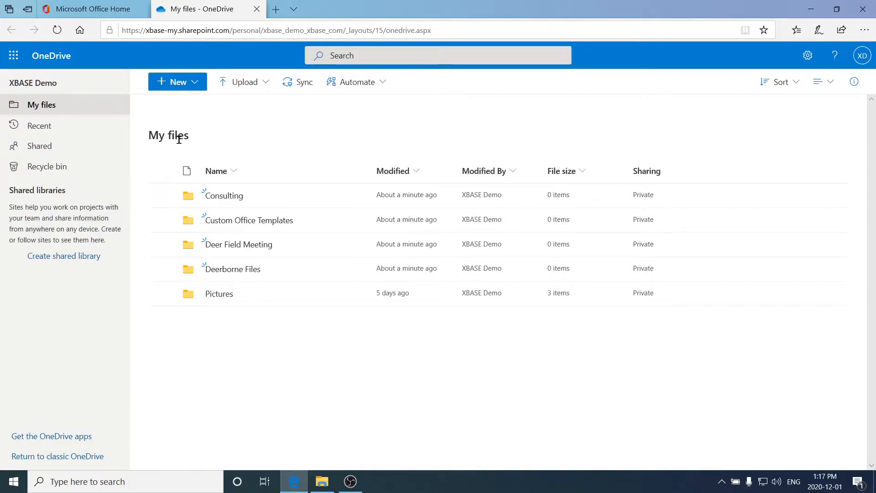
pyautogui.click(198, 88)
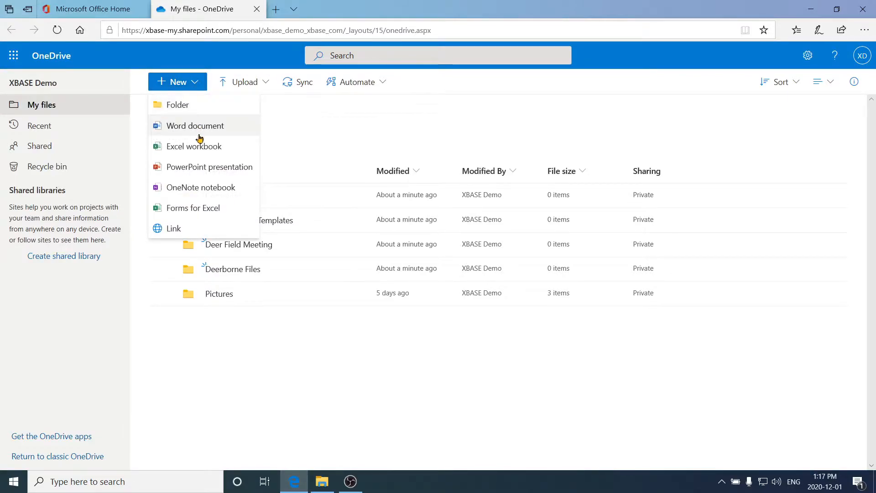
pyautogui.click(276, 137)
pyautogui.click(255, 89)
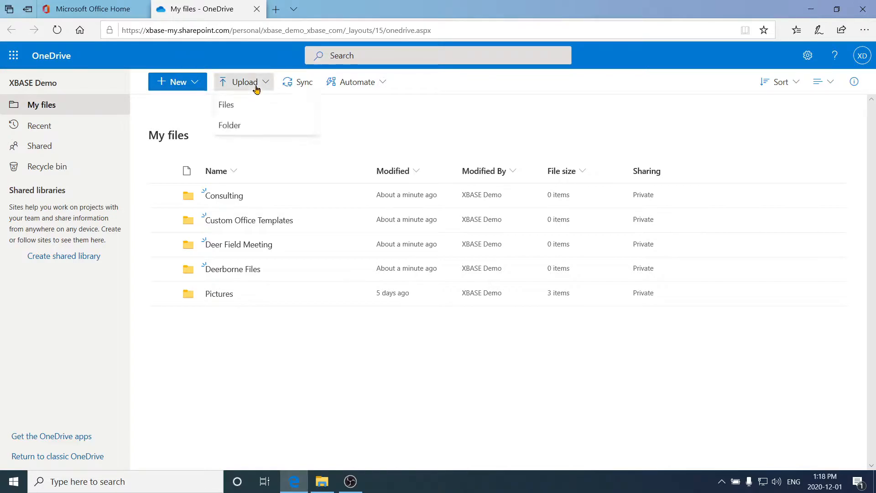
pyautogui.click(246, 126)
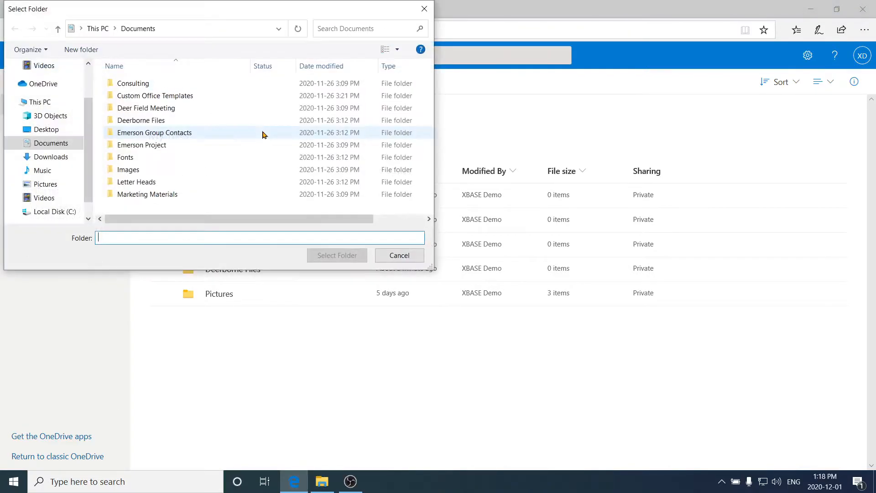
pyautogui.click(424, 8)
# Step: Drag the Fonts, Images and Letter Heads folders from Documents into OneDrive My files
pyautogui.click(322, 481)
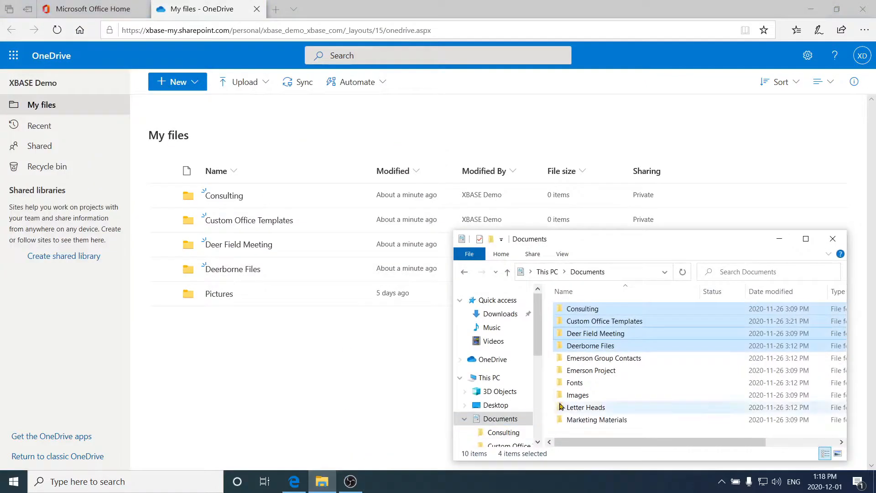
pyautogui.click(574, 382)
pyautogui.keyDown('shift'); pyautogui.click(586, 406); pyautogui.keyUp('shift')
pyautogui.moveTo(588, 393); pyautogui.dragTo(380, 346)
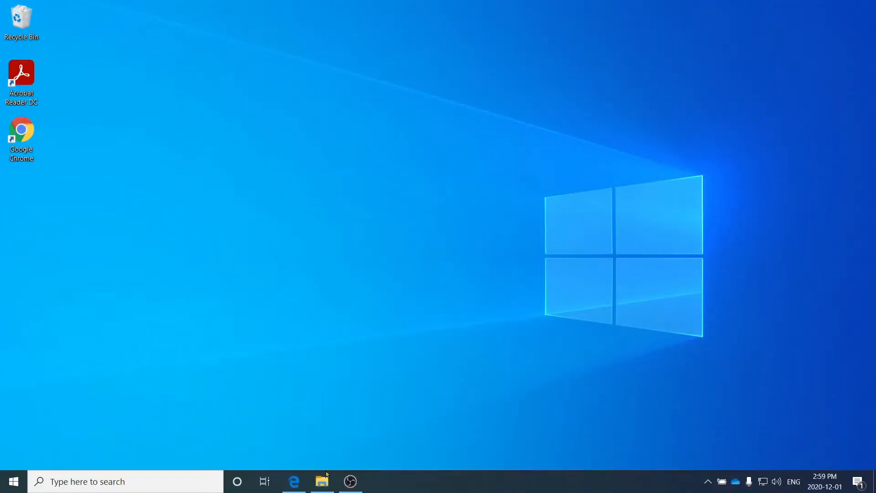
# Step: Leave the browser and get back to the empty Windows desktop
pyautogui.click(322, 481)
# Step: Start OneDrive setup from File Explorer, sign in with the work email and password, and approve via Duo push
pyautogui.click(321, 481)
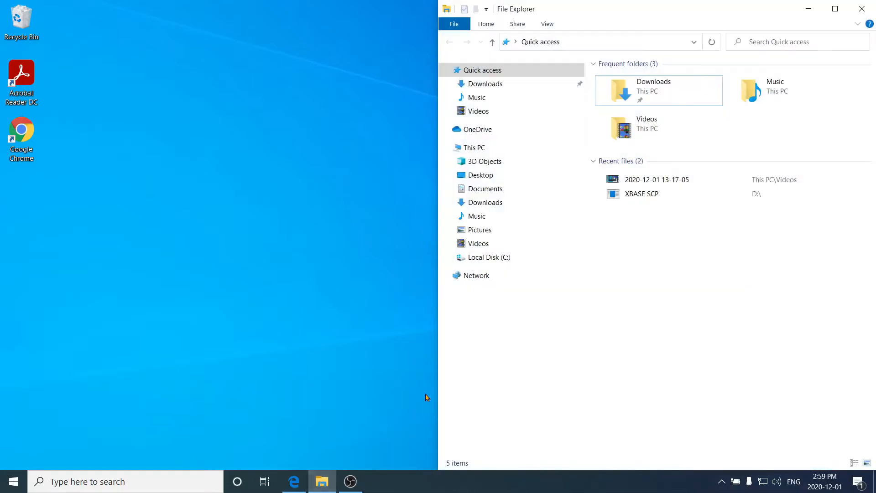
pyautogui.click(495, 134)
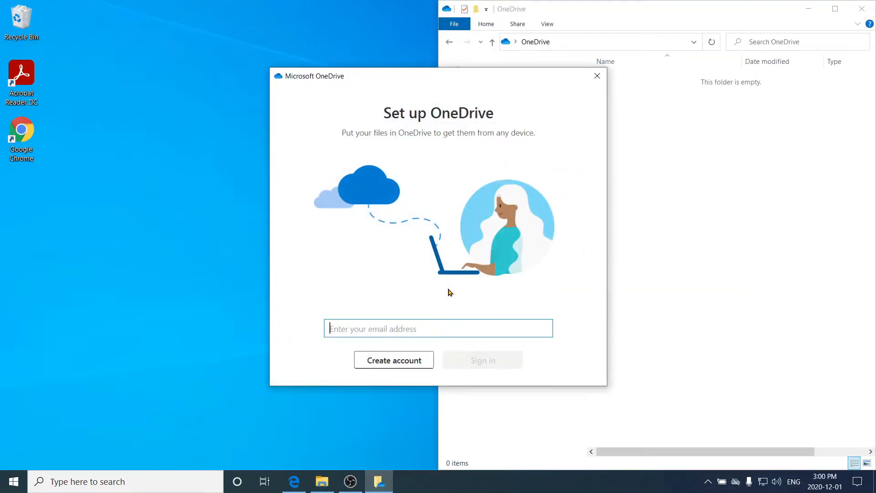
pyautogui.press('Return')
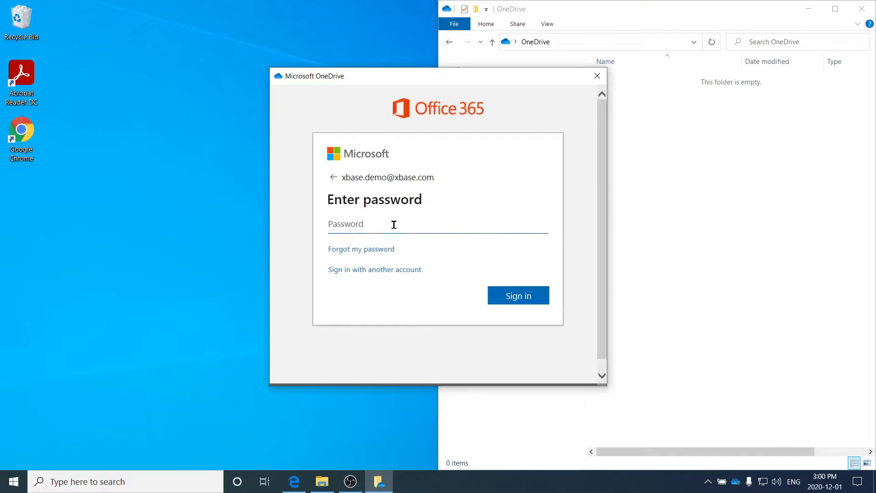
pyautogui.write('*************')
pyautogui.click(512, 296)
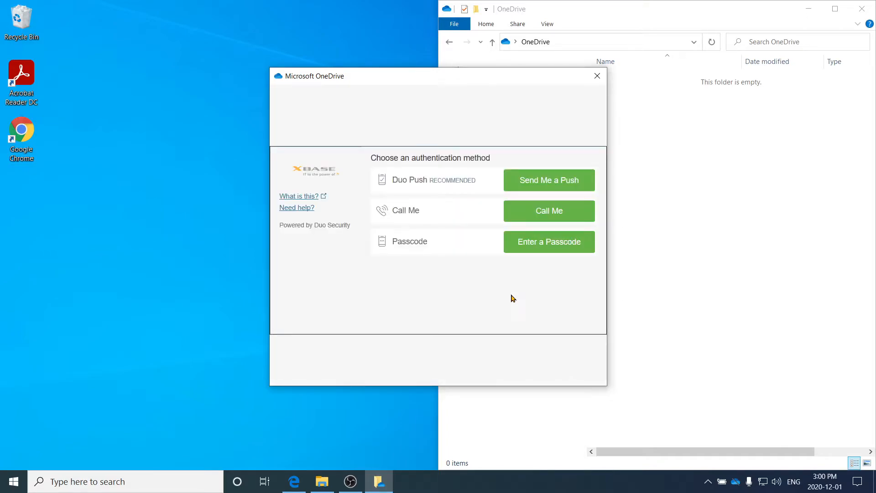
pyautogui.click(540, 183)
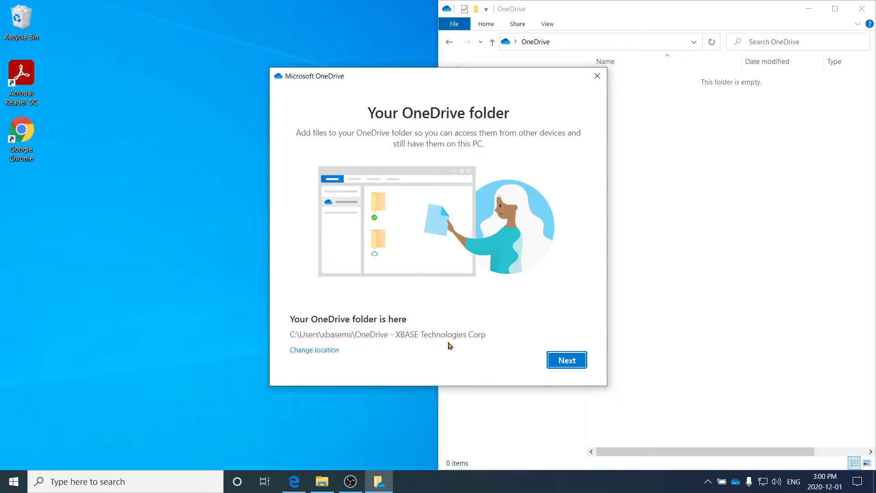
# Step: Keep the existing OneDrive folder location, skip the tour and mobile app, and open the synced folder
pyautogui.click(560, 362)
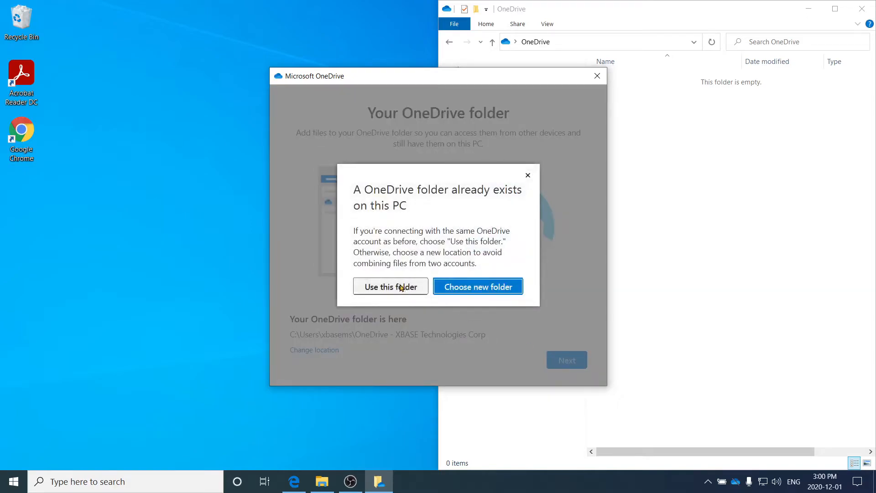
pyautogui.click(400, 287)
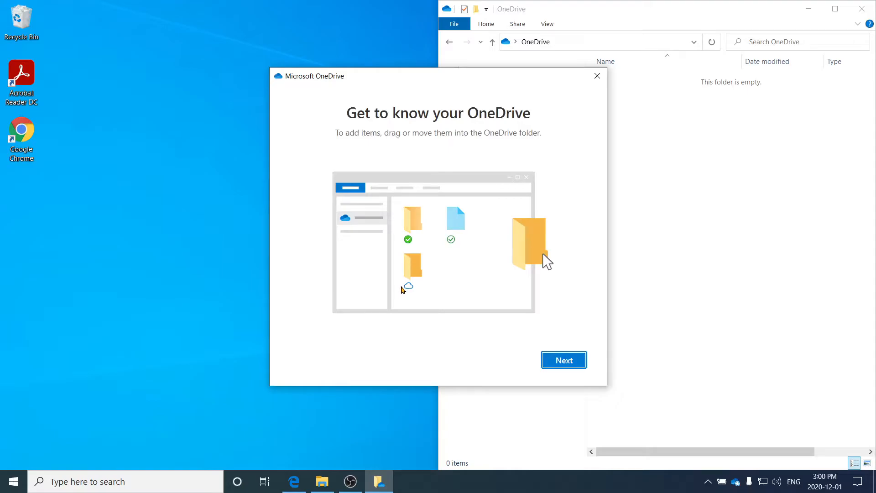
pyautogui.click(553, 357)
pyautogui.click(553, 357)
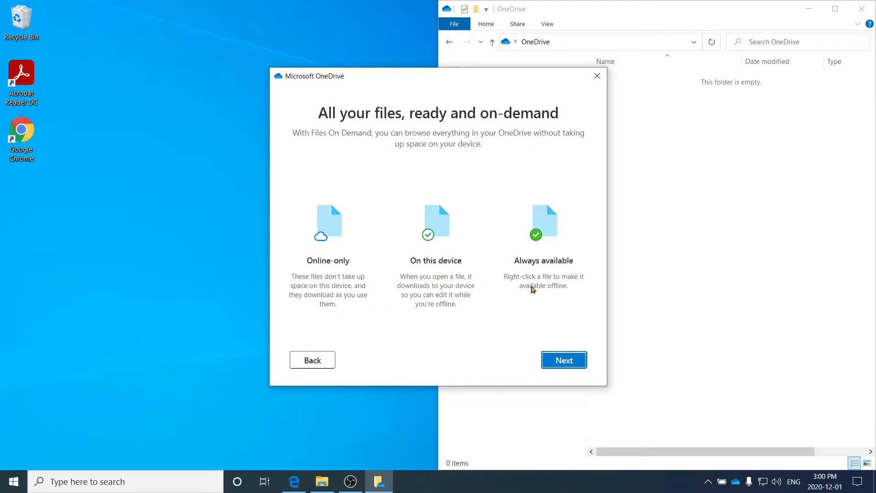
pyautogui.click(564, 361)
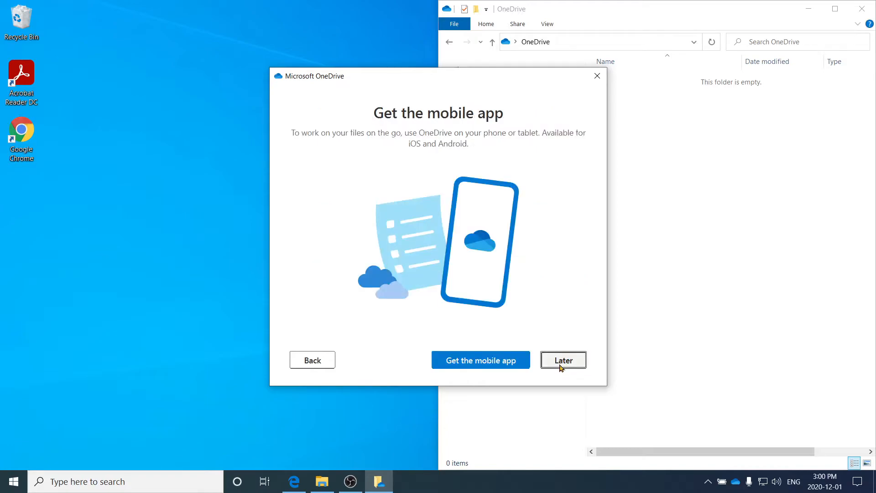
pyautogui.click(561, 365)
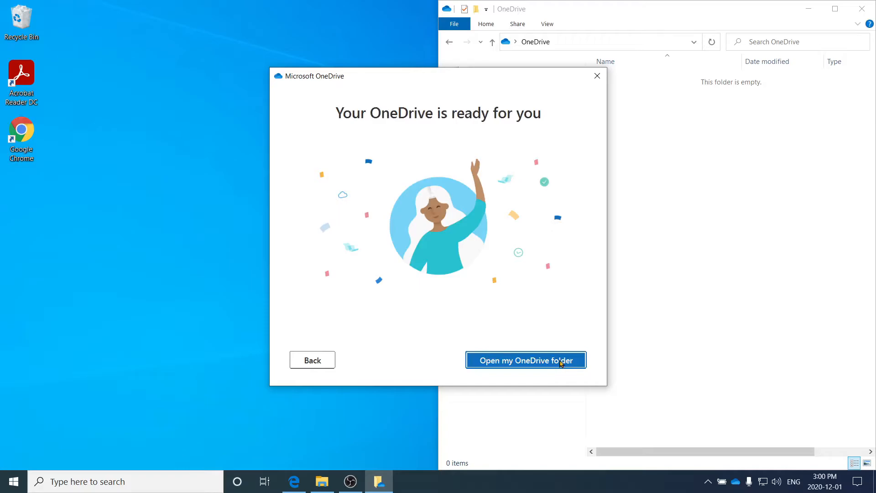
pyautogui.click(561, 361)
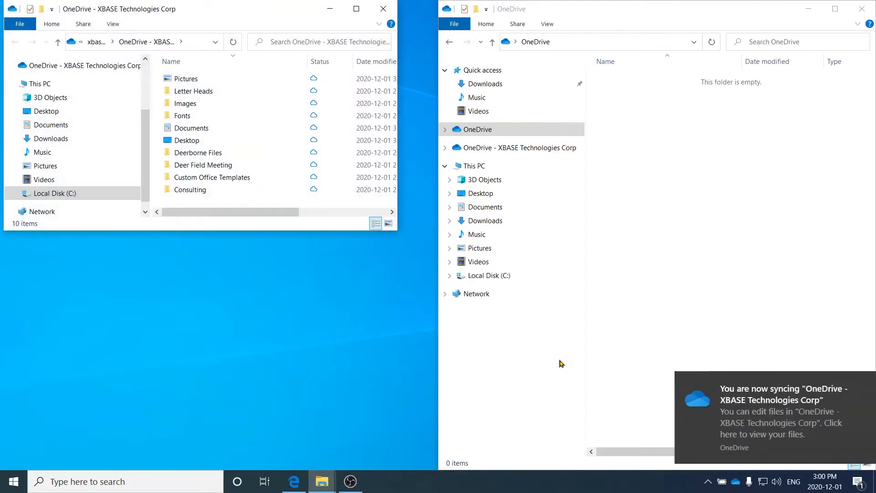
# Step: Snap the OneDrive - XBASE Technologies Corp window to the right half of the screen
pyautogui.moveTo(277, 14); pyautogui.dragTo(874, 137)
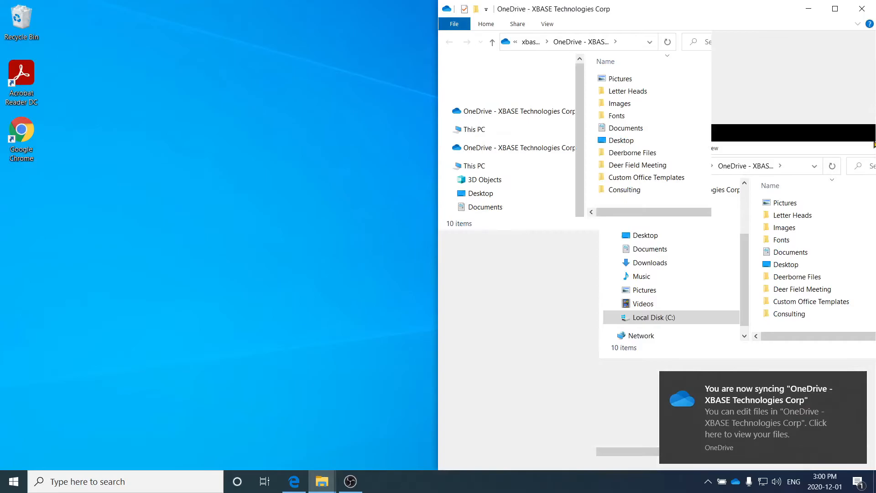
pyautogui.click(706, 289)
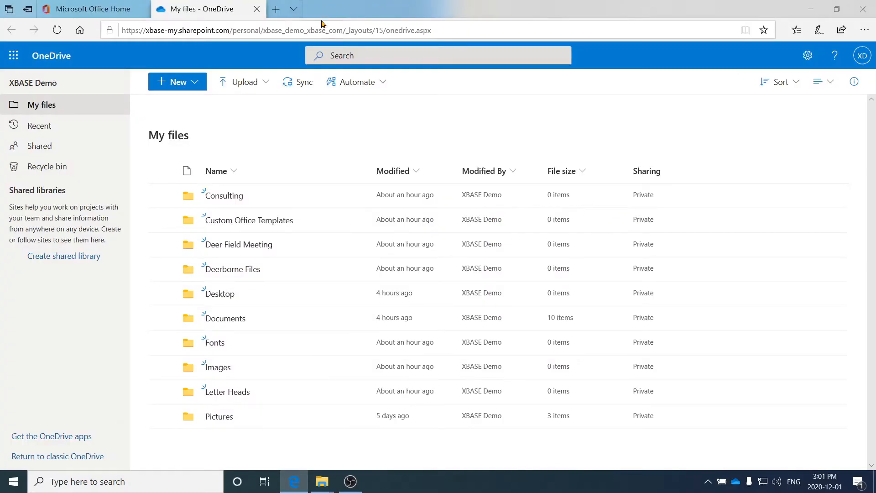
# Step: Sync My files to this PC, letting the browser hand off to the OneDrive app
pyautogui.click(298, 87)
pyautogui.click(528, 254)
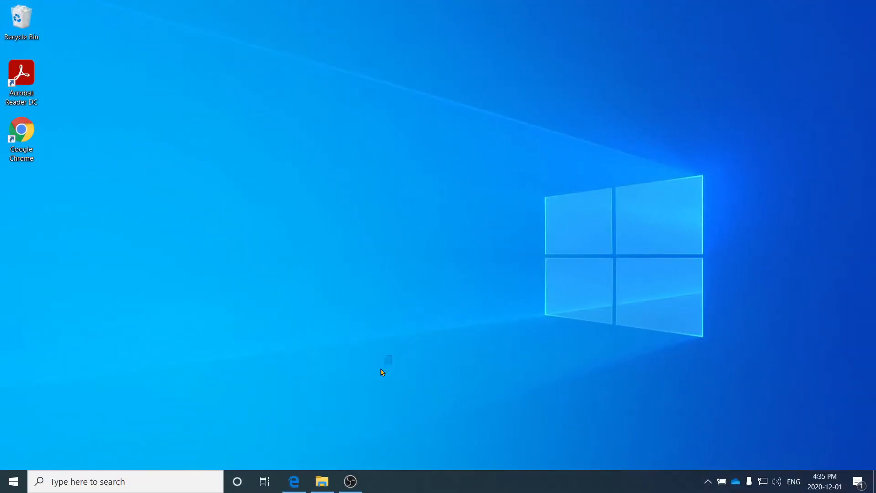
# Step: In File Explorer, open the Documents folder inside OneDrive - XBASE Technologies Corp
pyautogui.click(322, 481)
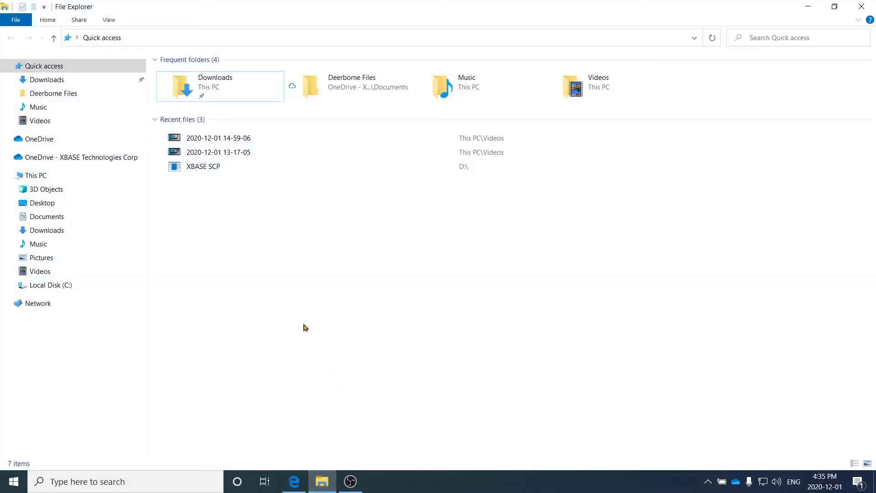
pyautogui.click(120, 161)
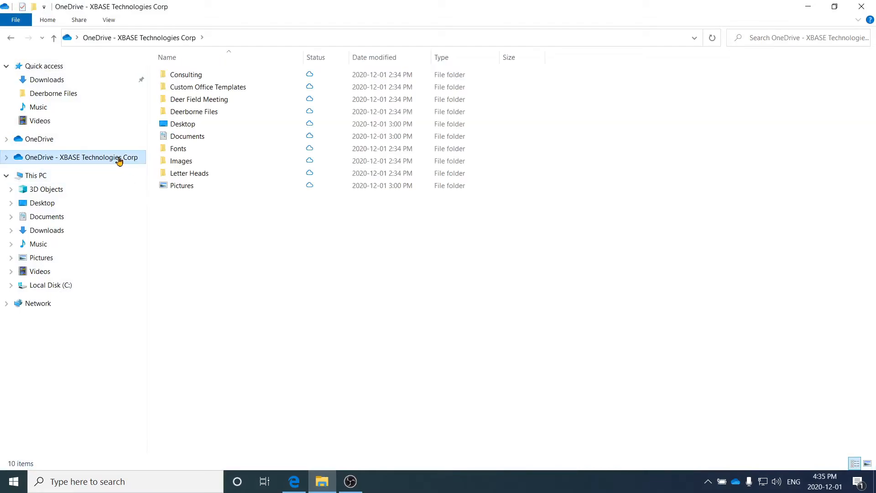
pyautogui.click(187, 137)
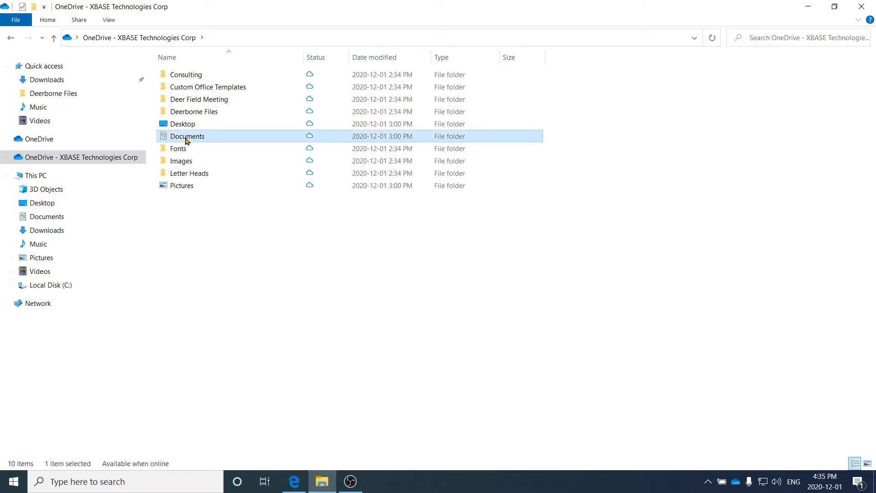
pyautogui.doubleClick(186, 140)
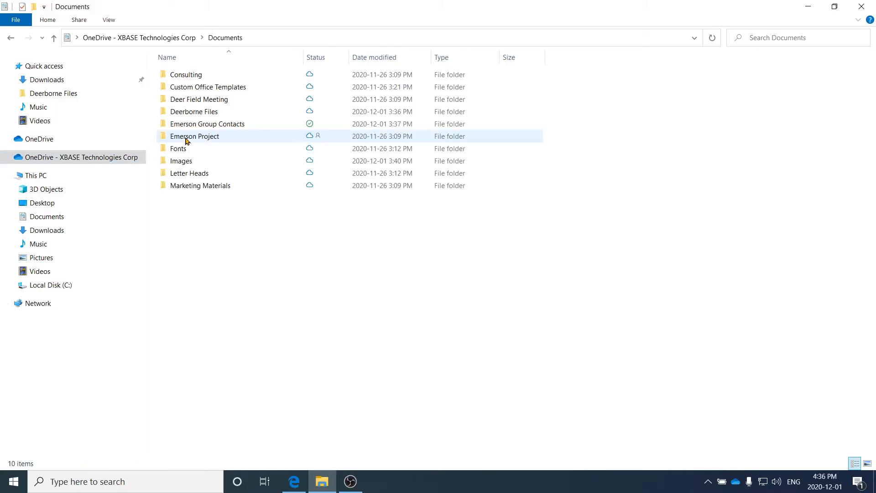
# Step: Share Emerson Project with its link limited to specific people who can view, entering 'supp' as recipient
pyautogui.rightClick(189, 140)
pyautogui.click(203, 188)
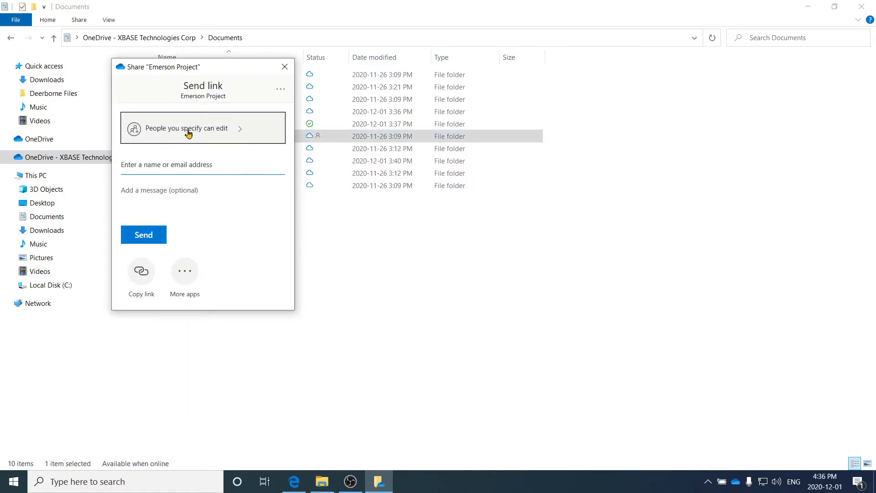
pyautogui.click(189, 132)
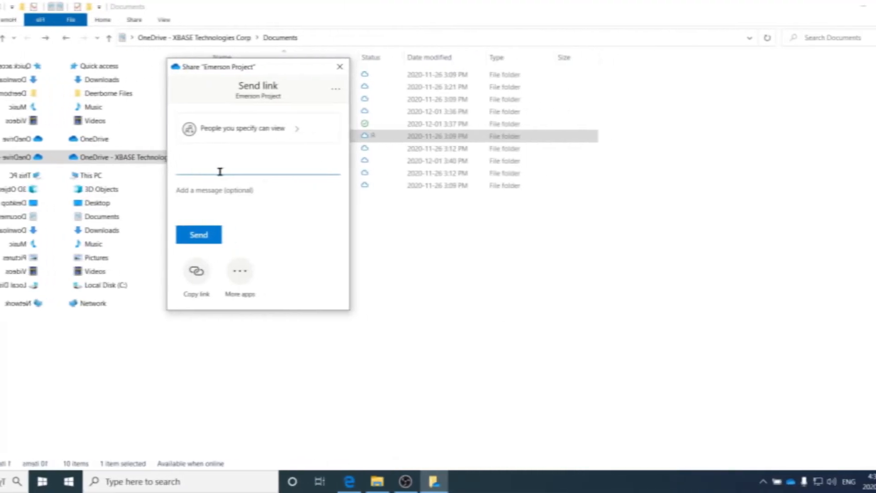
pyautogui.write('support')
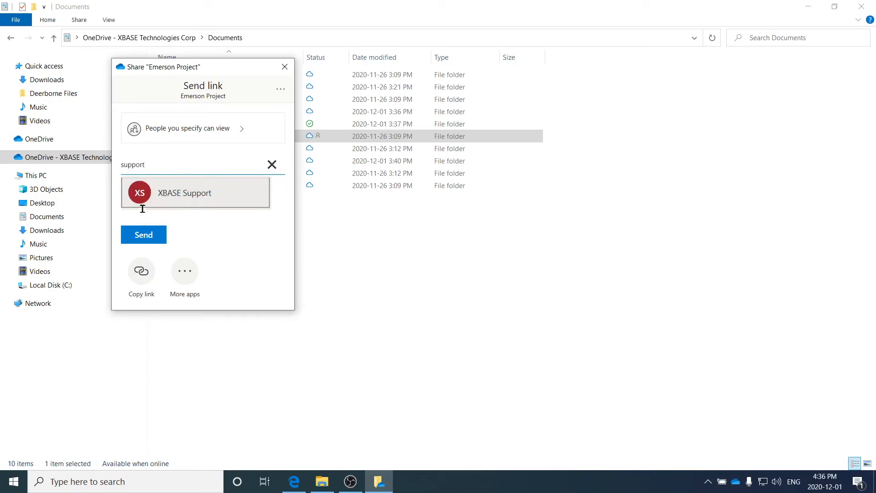
# Step: Send the Emerson Project share to XBASE Support, then bring up the Documents folder's context menu
pyautogui.click(145, 205)
pyautogui.click(152, 212)
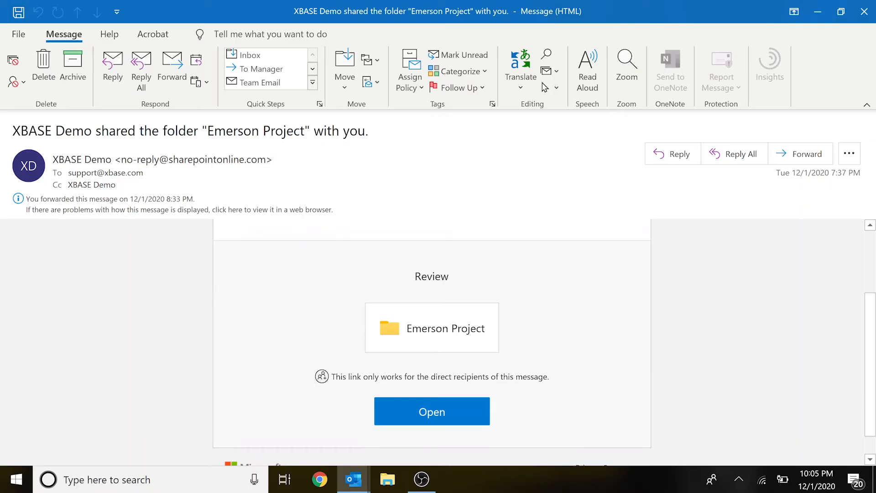
pyautogui.scroll(3, 431, 342)
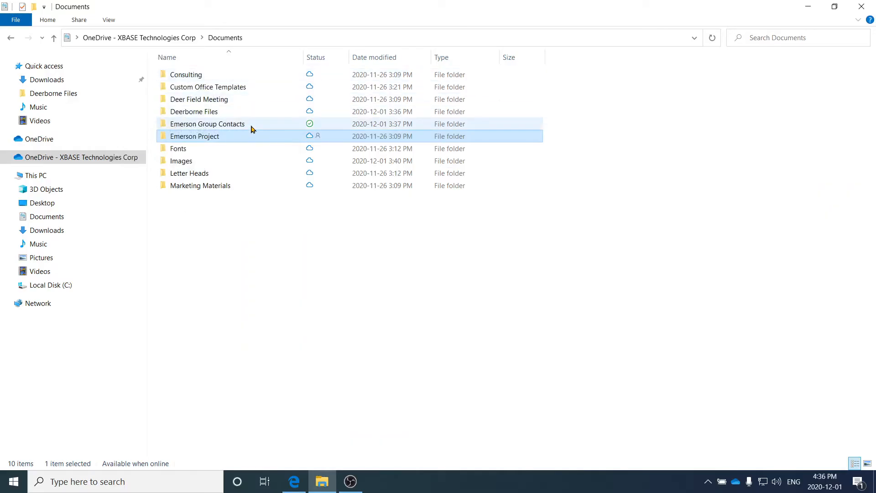
pyautogui.rightClick(251, 135)
pyautogui.rightClick(232, 134)
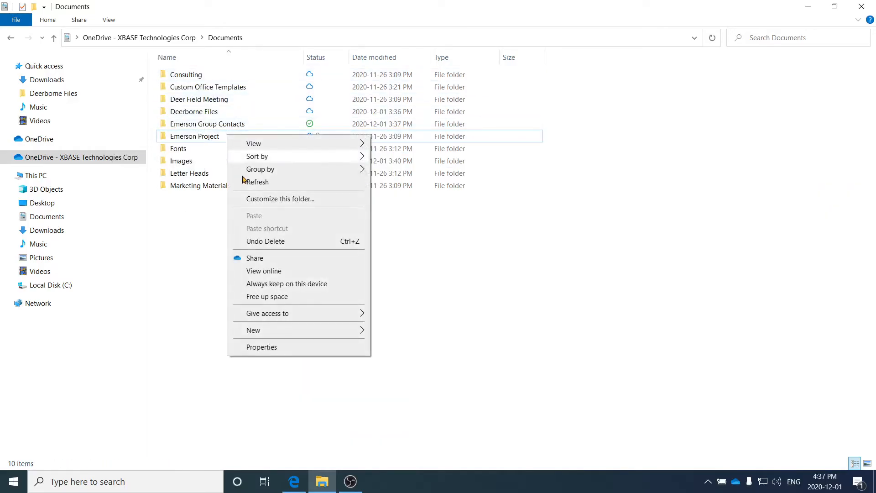
# Step: Share the Documents folder with XBASE Support and copy its editable share link
pyautogui.click(254, 256)
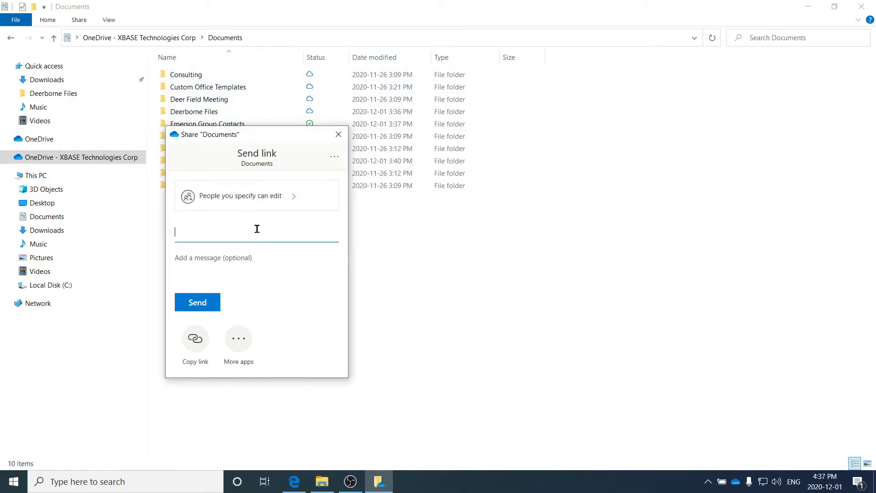
pyautogui.write('support')
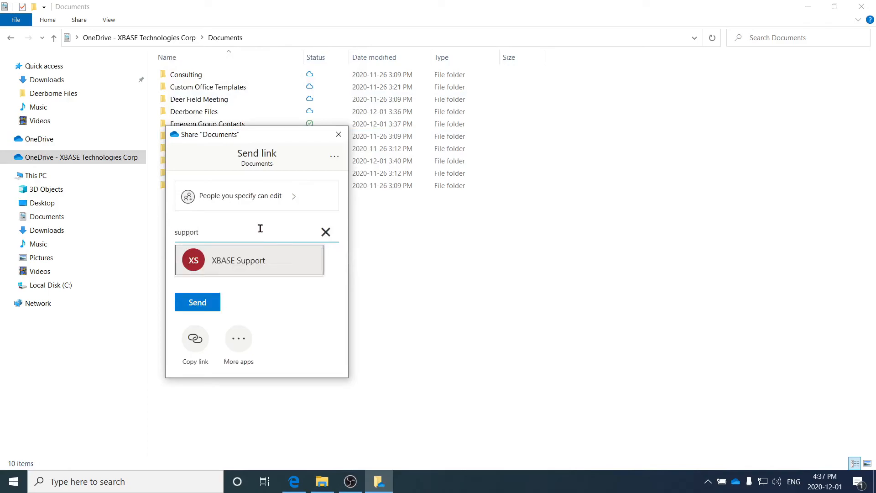
pyautogui.click(250, 255)
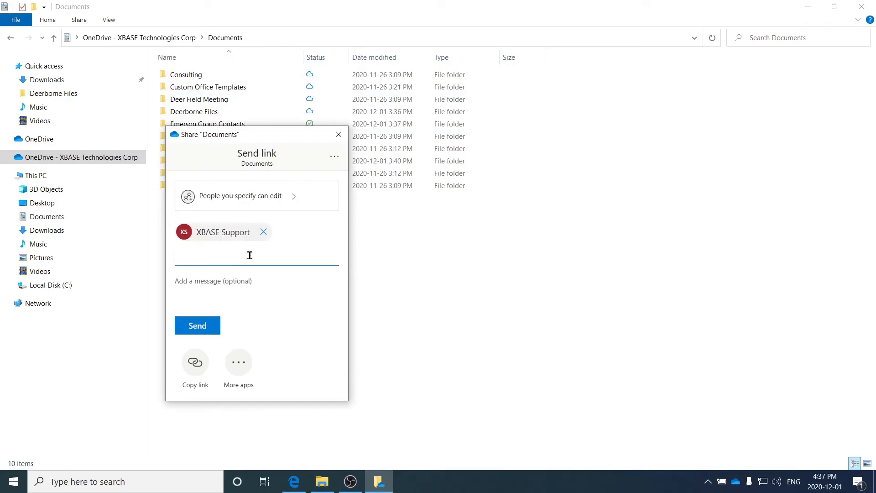
pyautogui.click(195, 361)
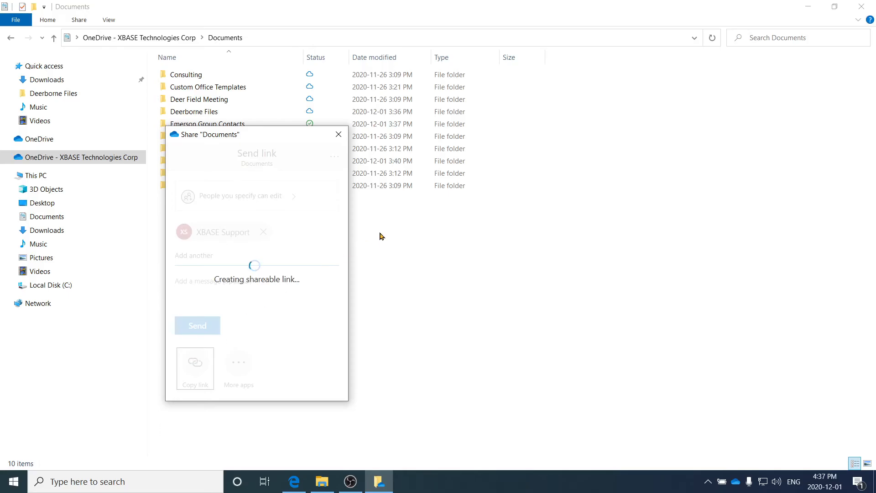